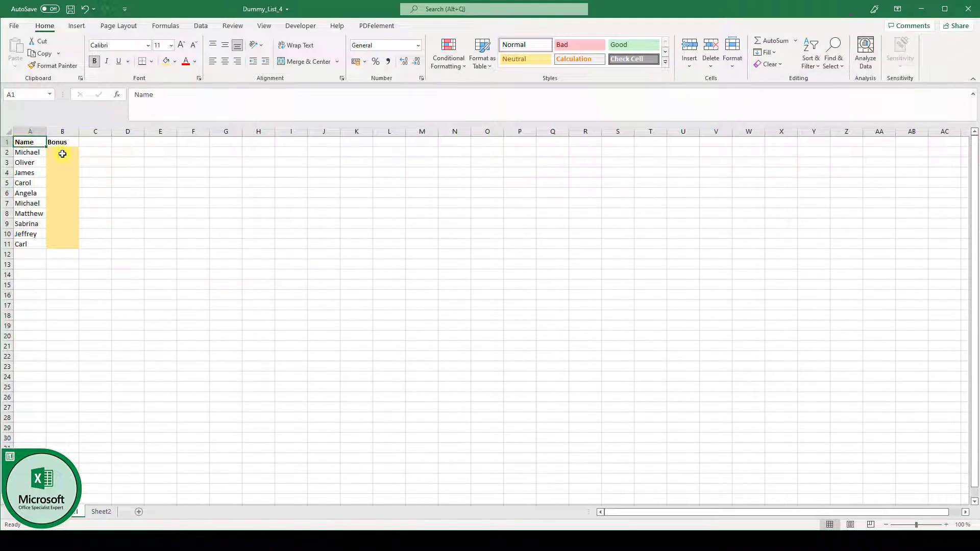
- Select B2, the first cell of the Bonus column
left_click(64, 153)
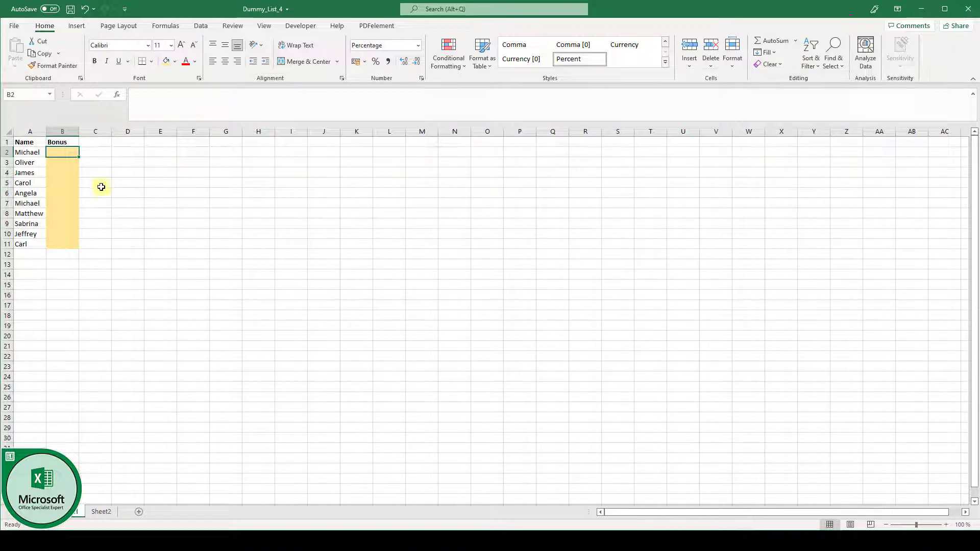
- Select Bonus cells B2:B11 and bring up Data Validation for them
left_click_drag(65, 152, 63, 244)
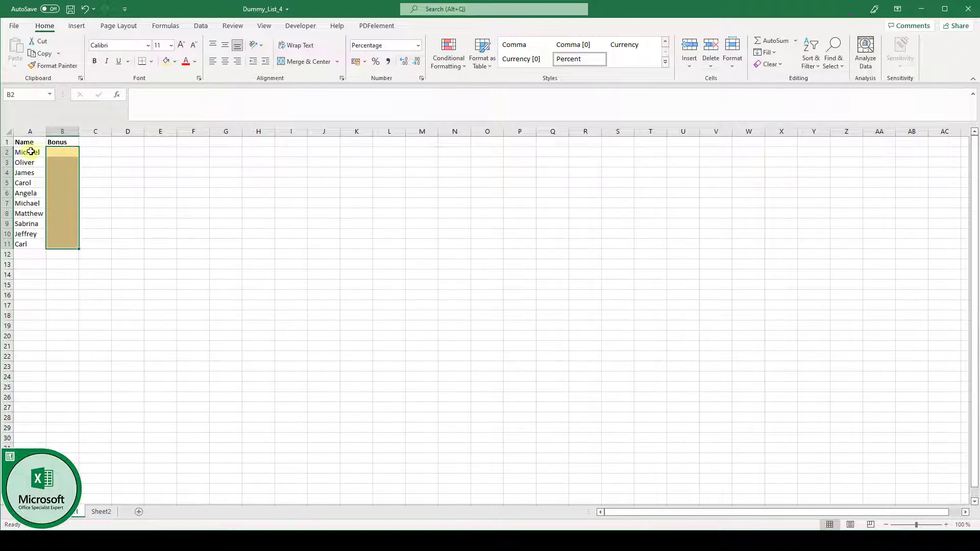
left_click(200, 25)
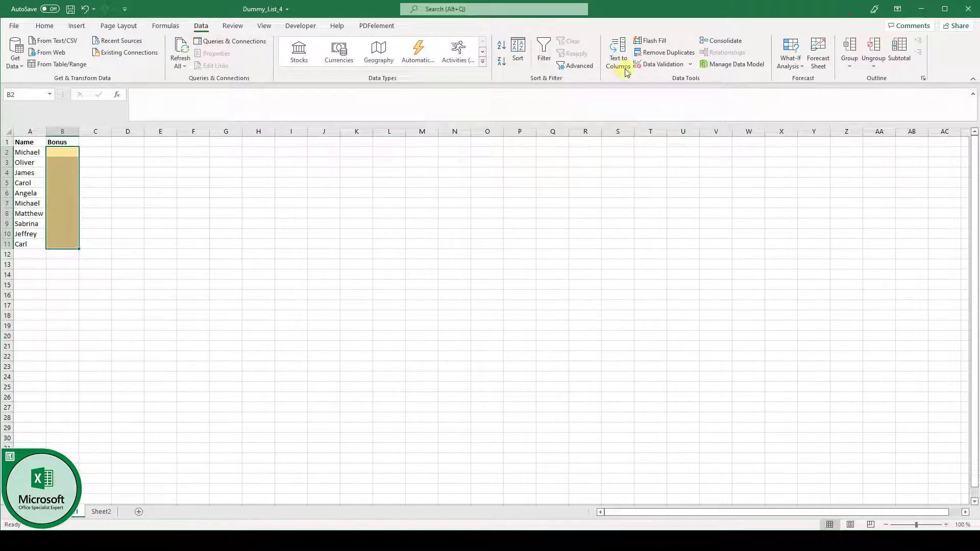
left_click(663, 65)
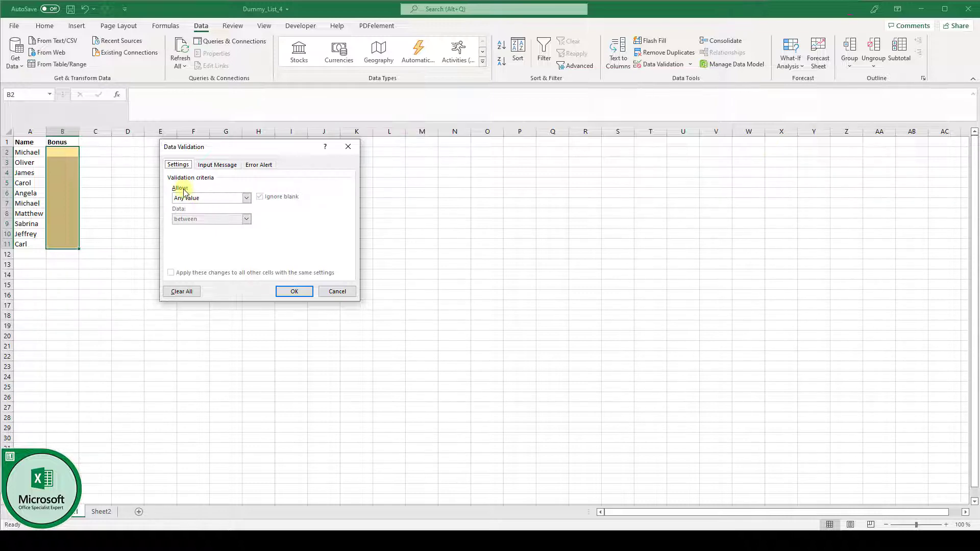
- Allow only a List with source 5%; 10%; 15% in B2:B11
left_click(246, 197)
left_click(202, 228)
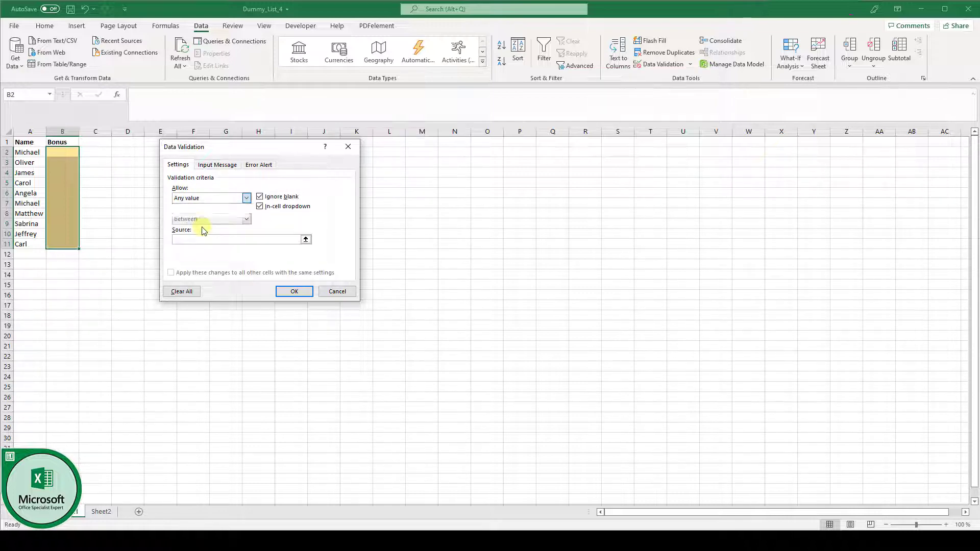
left_click(195, 240)
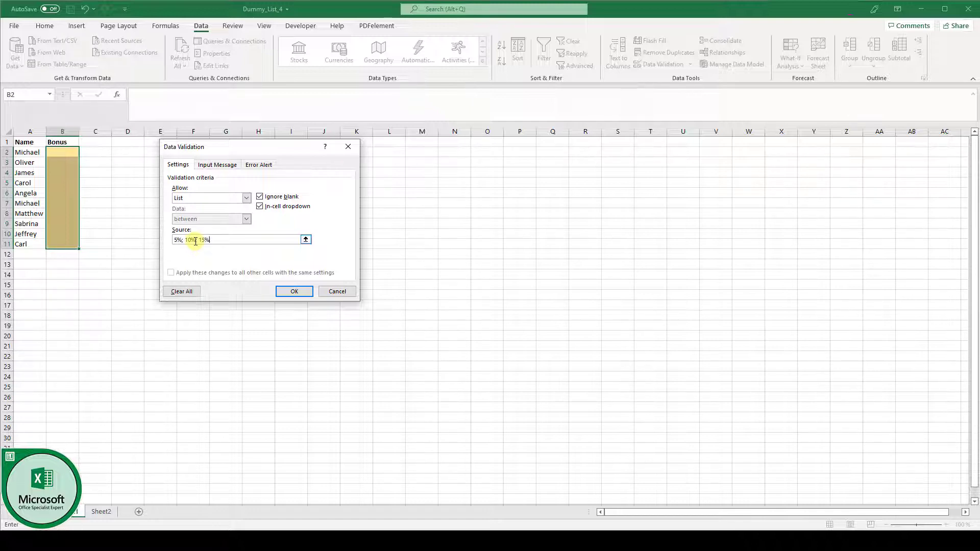
left_click(295, 290)
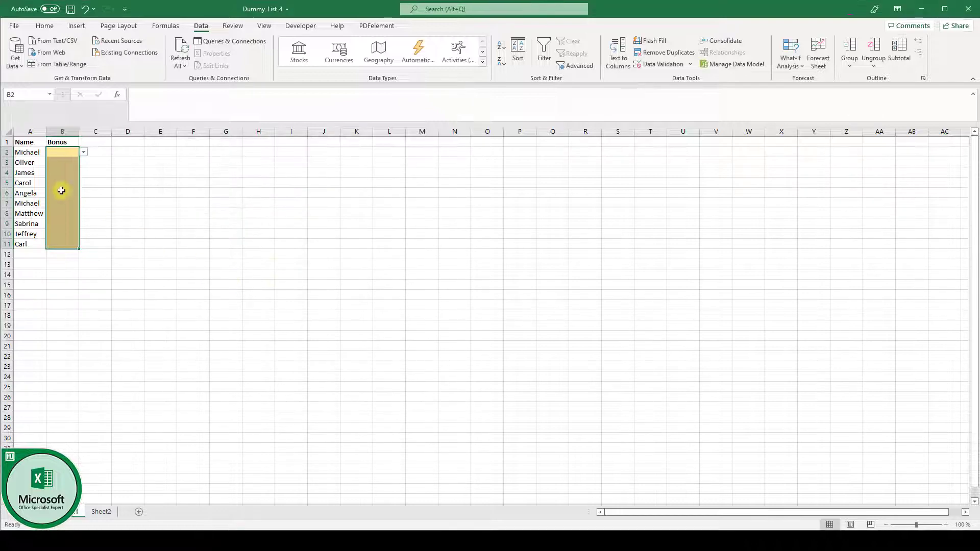
- Choose 10% for B2 from its new drop-down, then reselect B2:B11
left_click(84, 153)
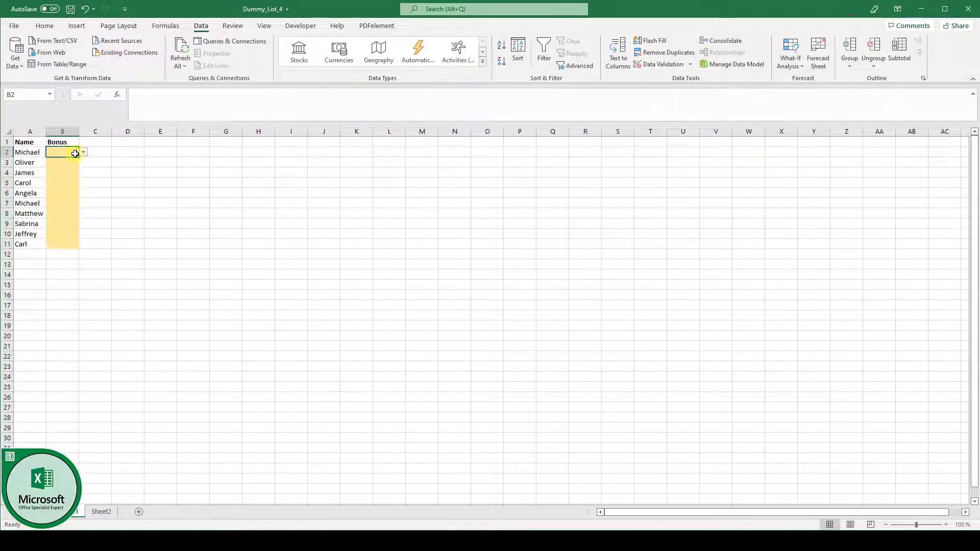
left_click(69, 161)
left_click(83, 152)
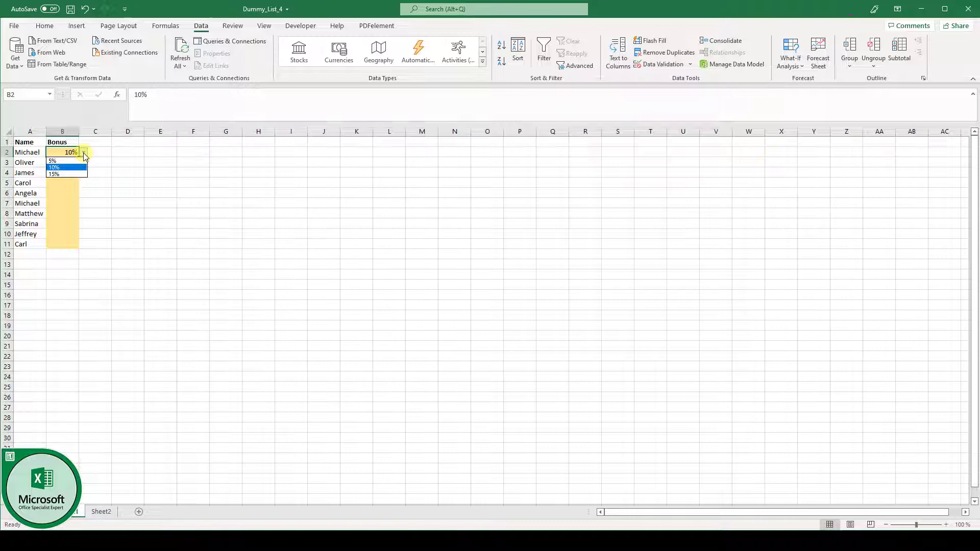
left_click(62, 168)
left_click_drag(70, 158, 68, 240)
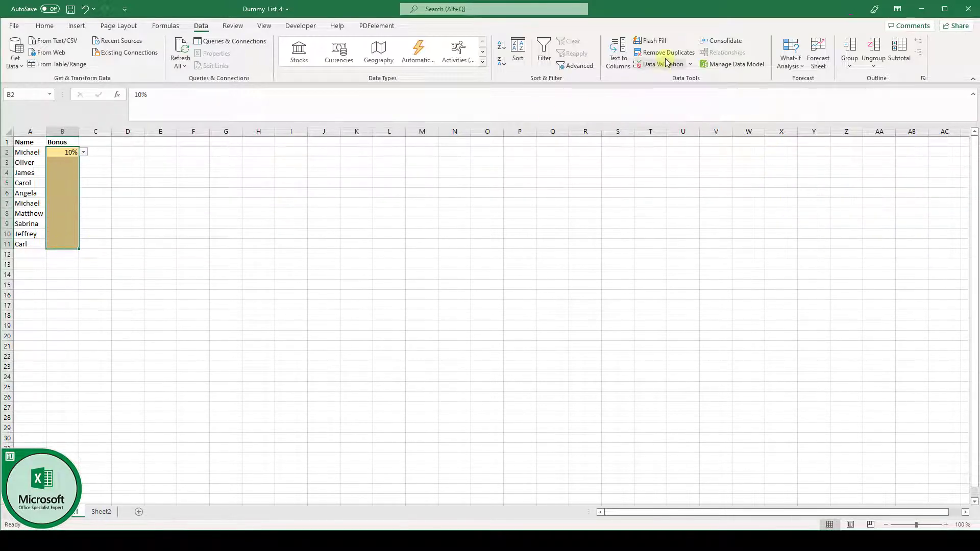
- Reopen Data Validation and delete the typed 5%; 10%; 15% source to pick a range
left_click(649, 64)
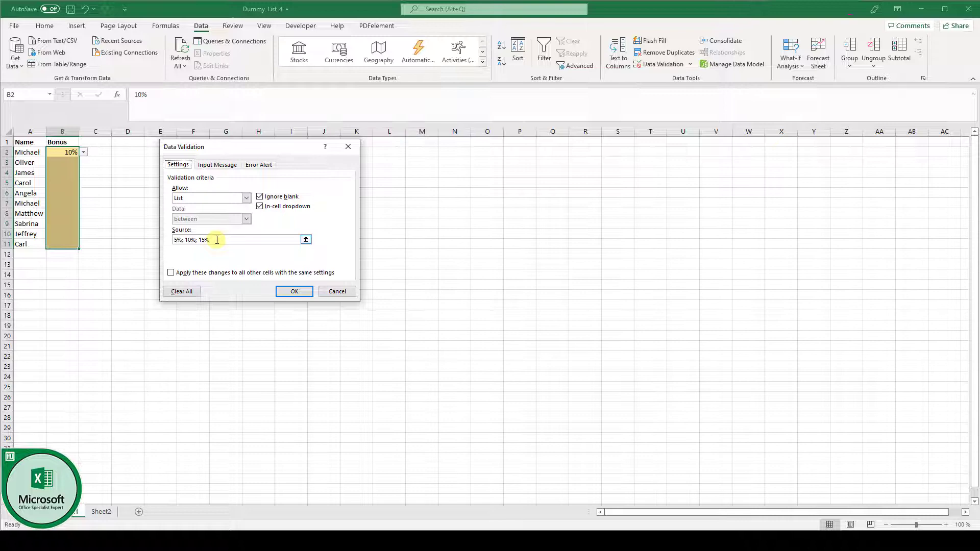
left_click_drag(217, 239, 159, 242)
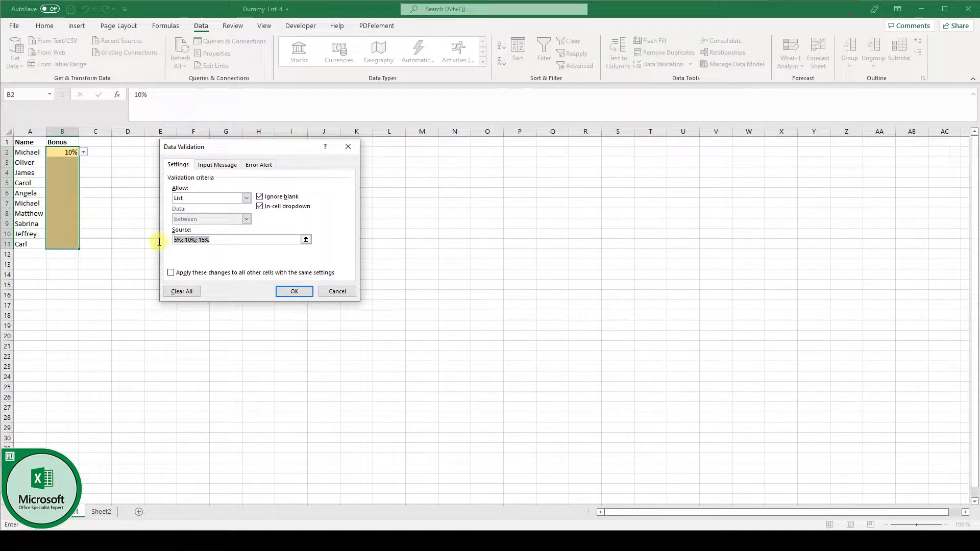
key("Delete")
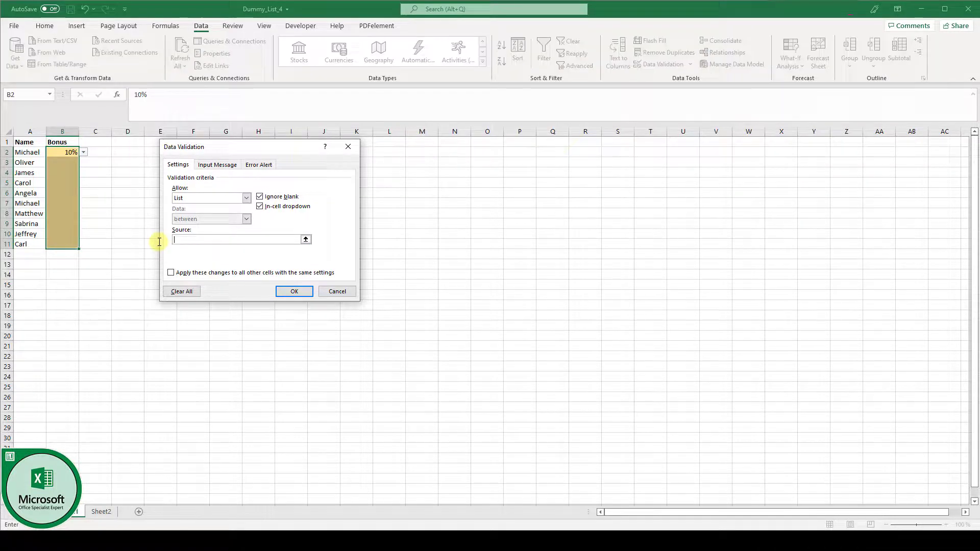
left_click(306, 241)
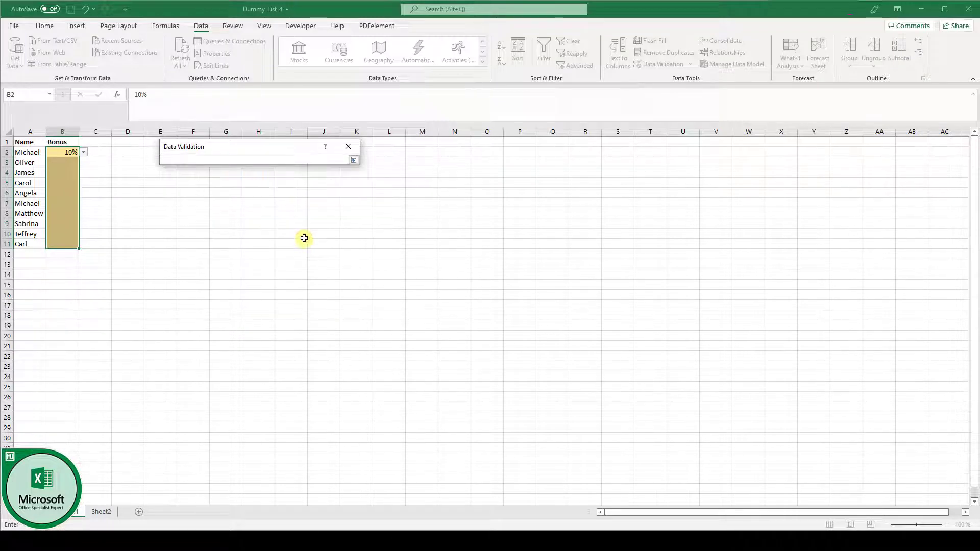
- Set the list source to Sheet2!$A$1:$A$3 and apply it
left_click(105, 515)
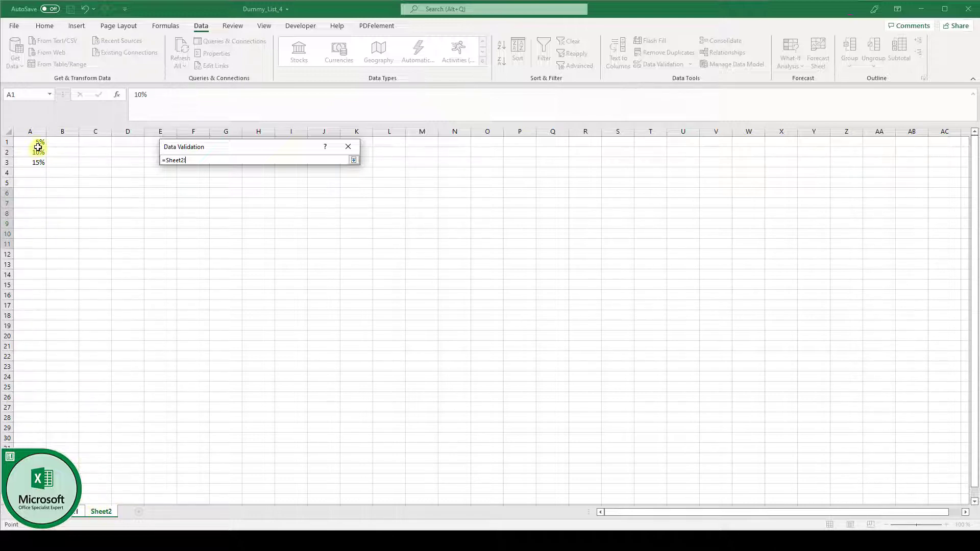
left_click_drag(36, 143, 35, 163)
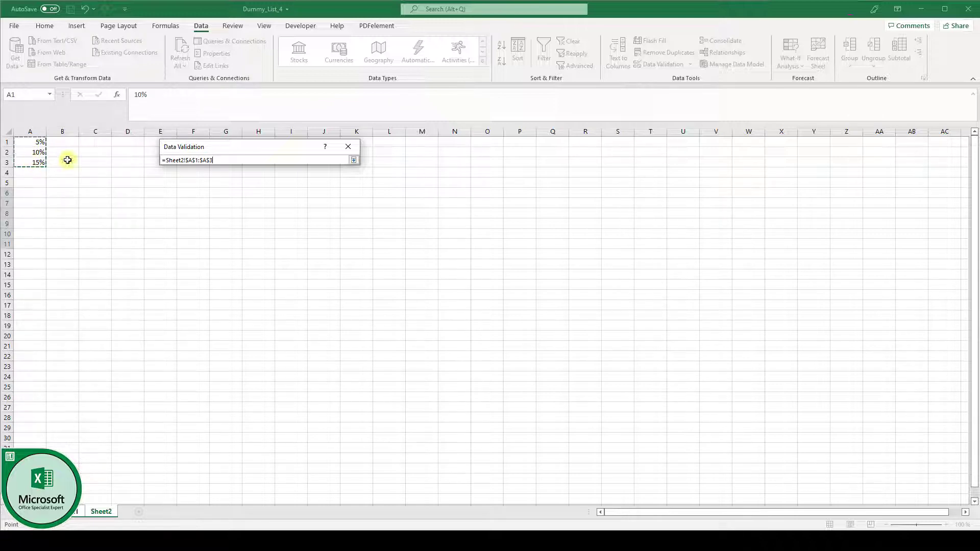
left_click(353, 160)
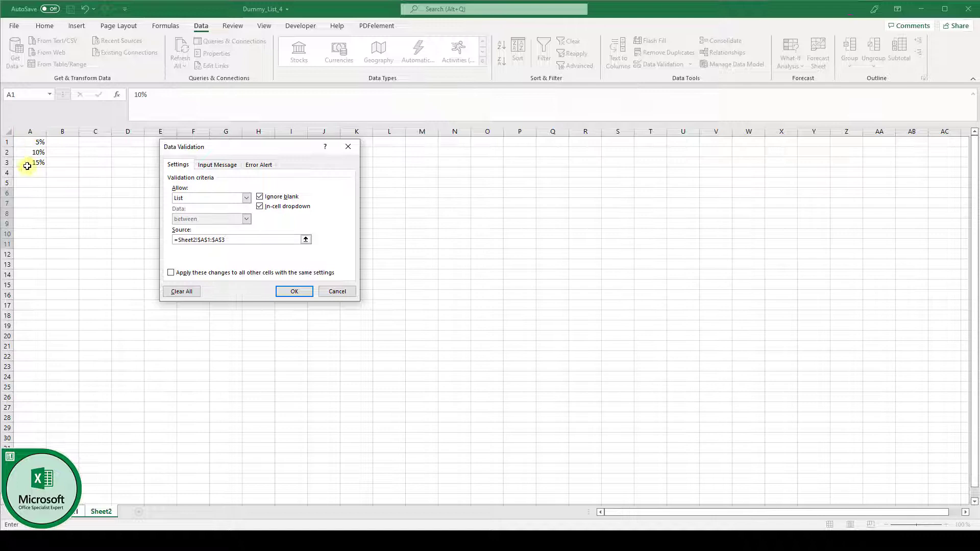
left_click(301, 294)
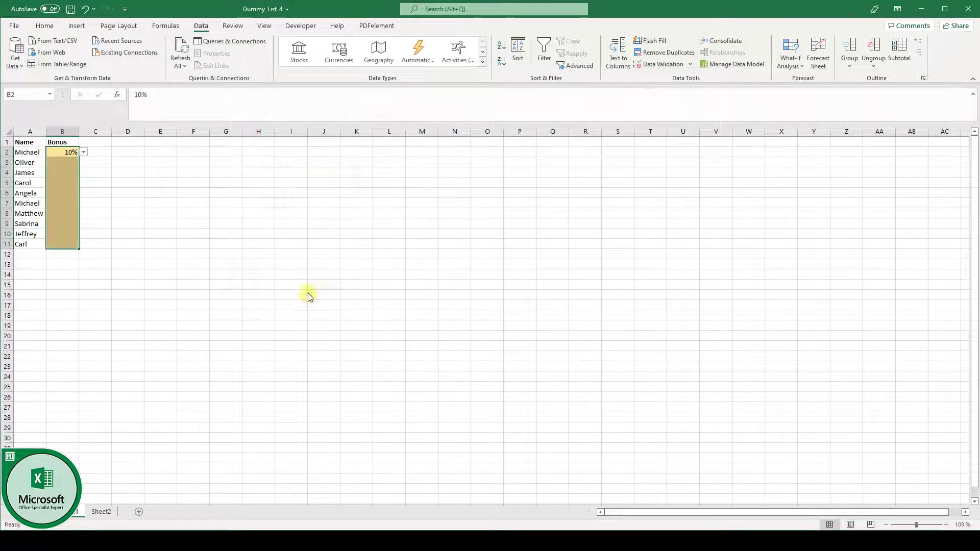
- Change the 10% rate in Sheet2 cell A2 to 12%
left_click(83, 152)
key("Escape")
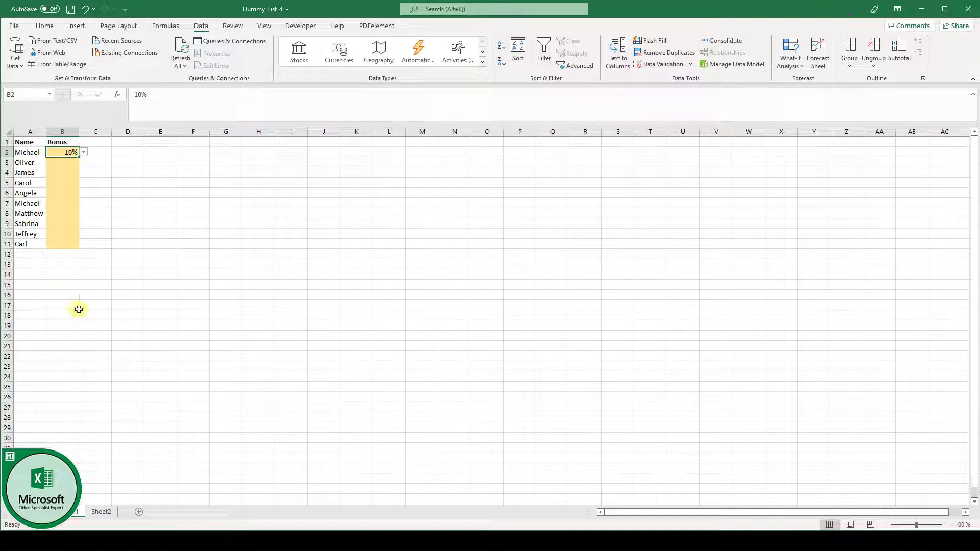
left_click(101, 512)
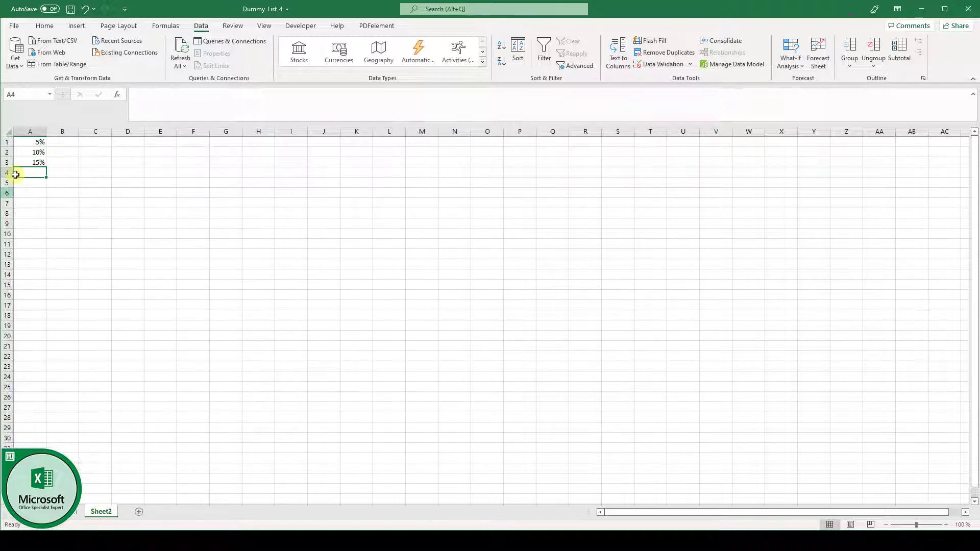
left_click(28, 152)
type("12")
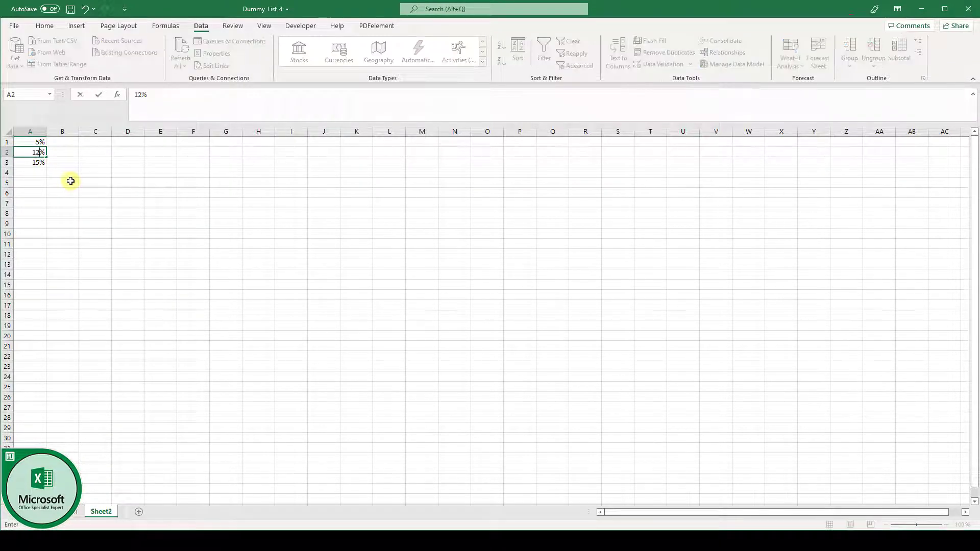
key("Return")
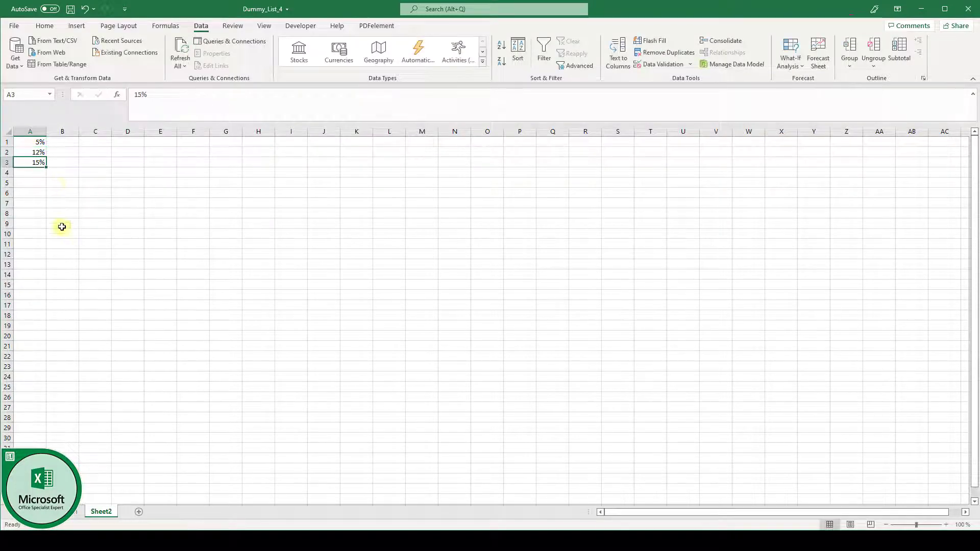
- Pick the updated 12% as B2's bonus from its drop-down
left_click(71, 511)
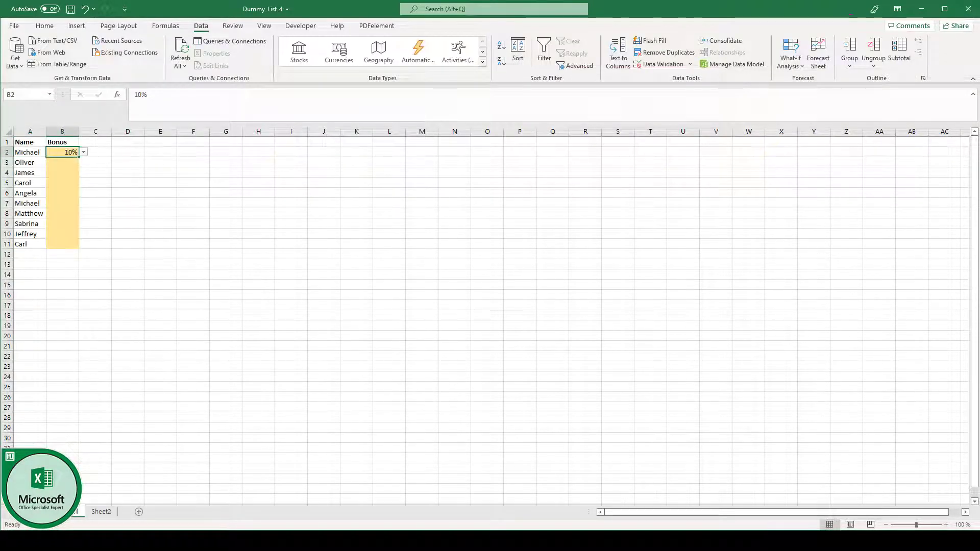
left_click(84, 153)
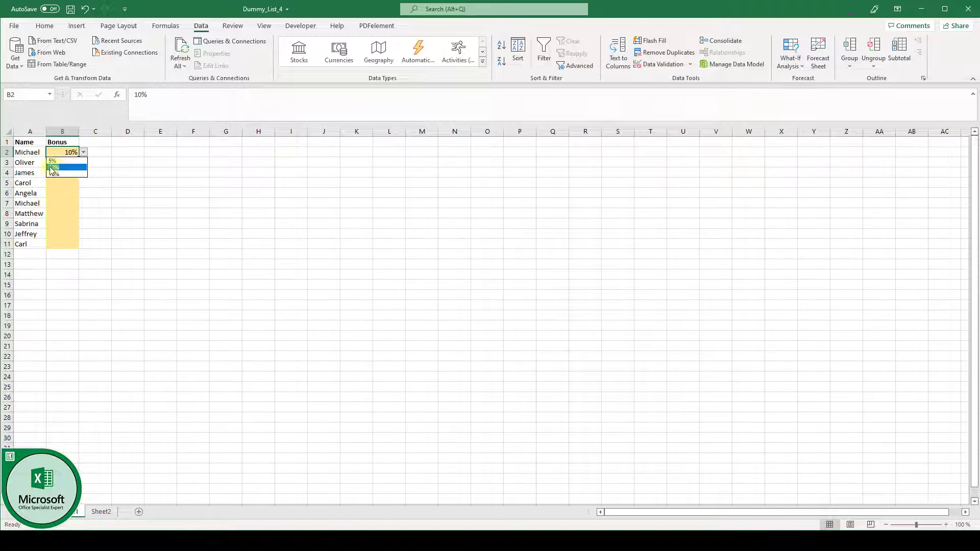
left_click(65, 168)
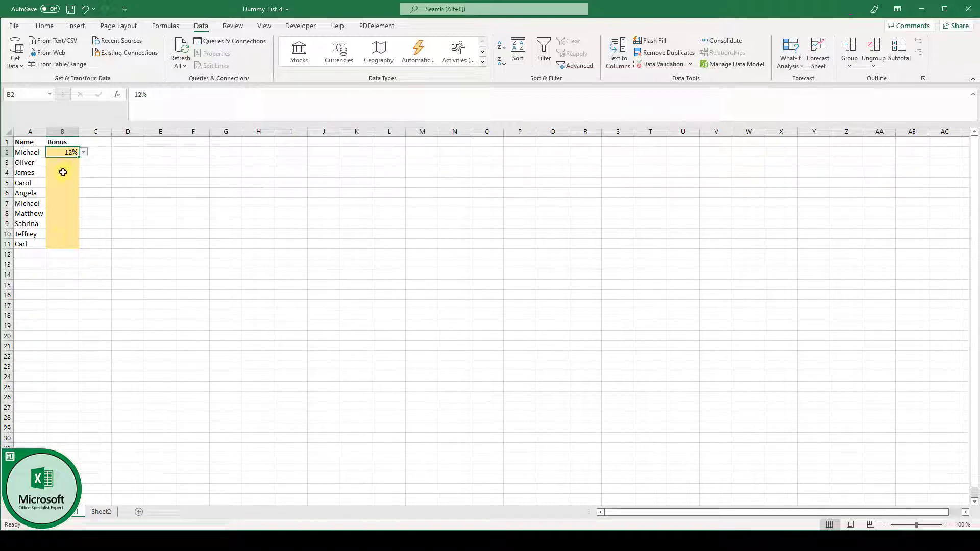
- Hide Sheet2 from the workbook tabs
left_click(98, 512)
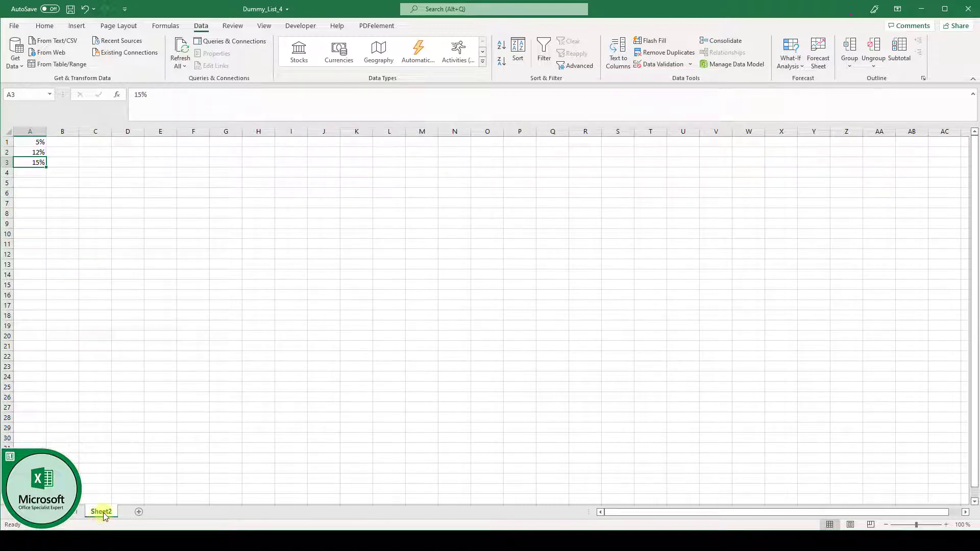
right_click(102, 514)
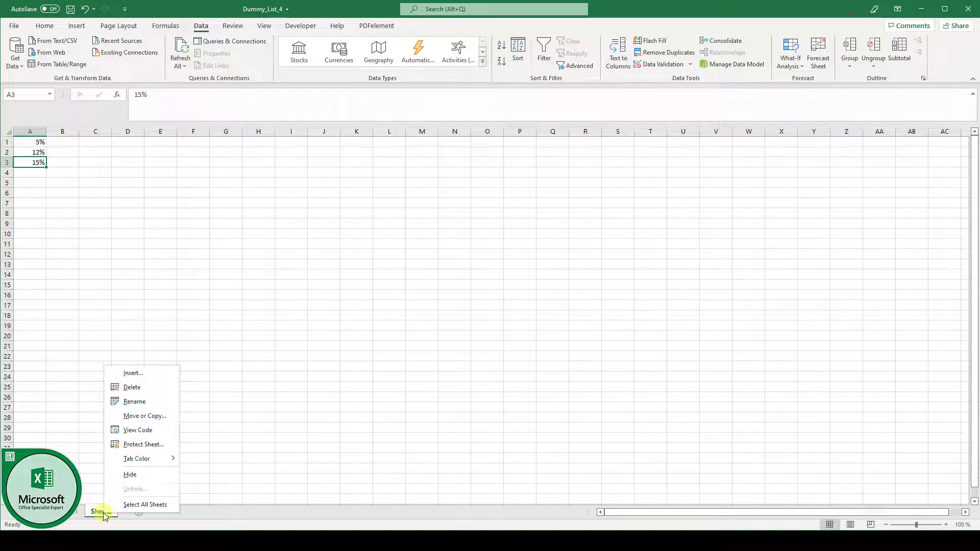
left_click(134, 476)
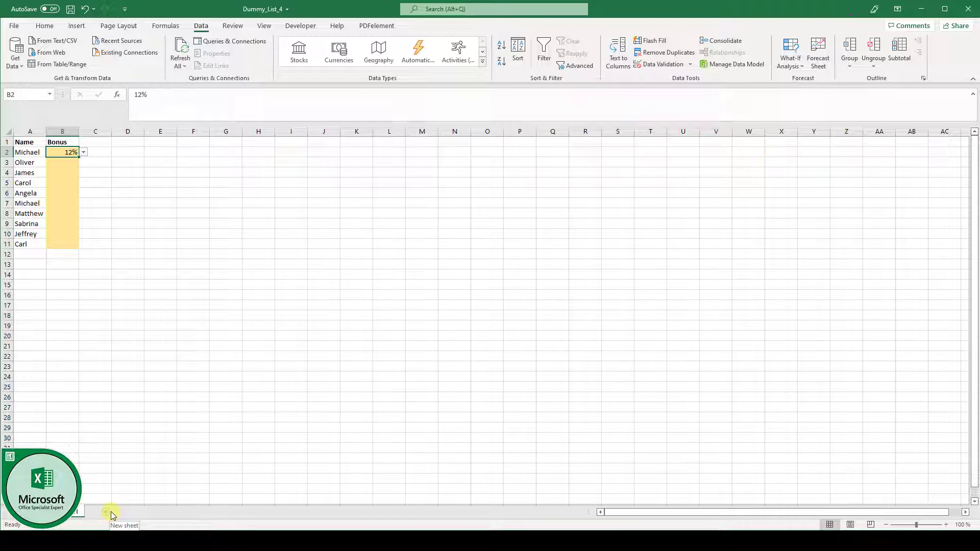
- Give B2:B11 an input message titled 'Title' reading 'Message'
left_click(67, 162)
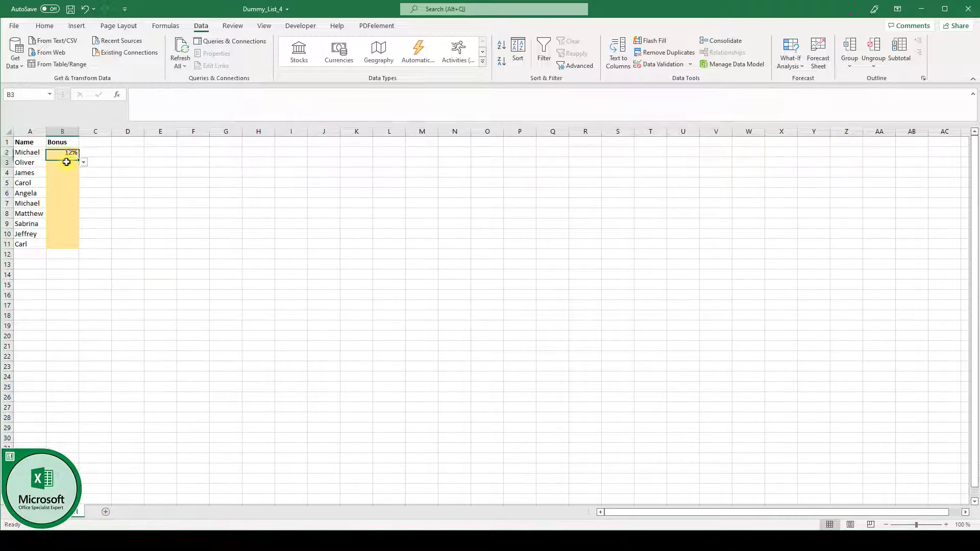
left_click(66, 152)
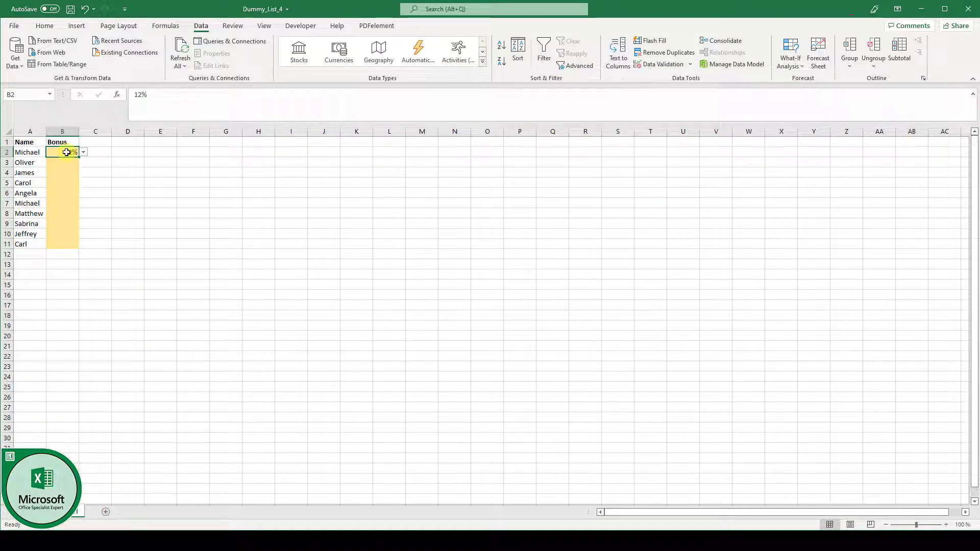
left_click_drag(69, 152, 59, 247)
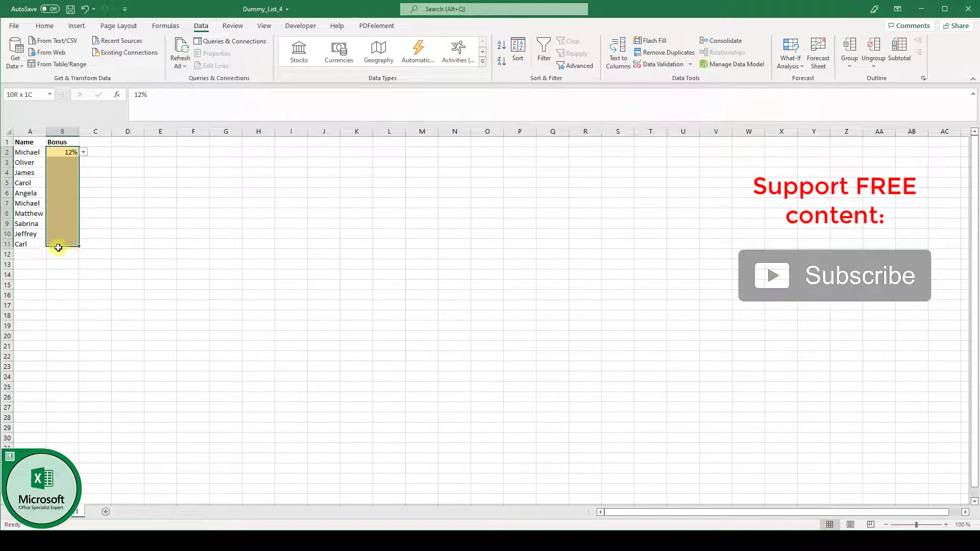
left_click(664, 65)
left_click(223, 166)
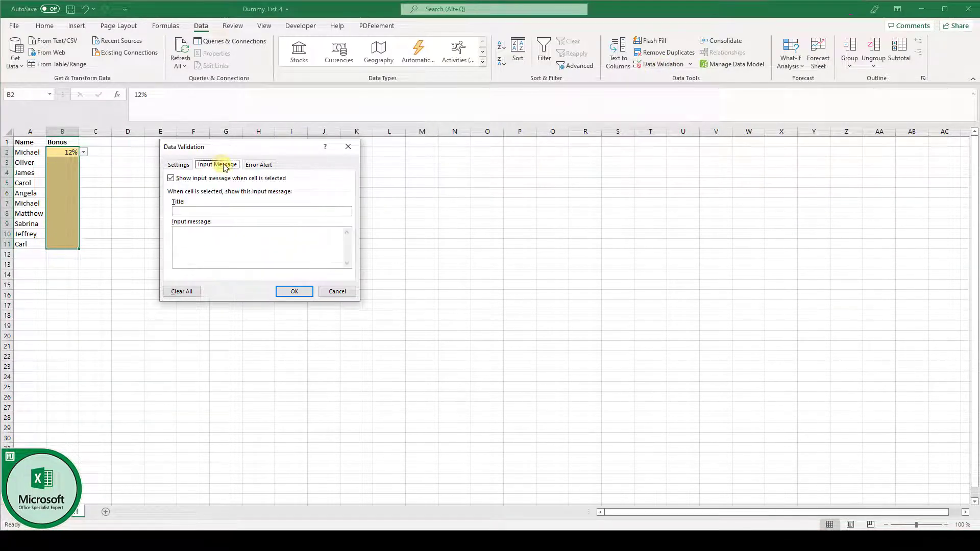
left_click(216, 211)
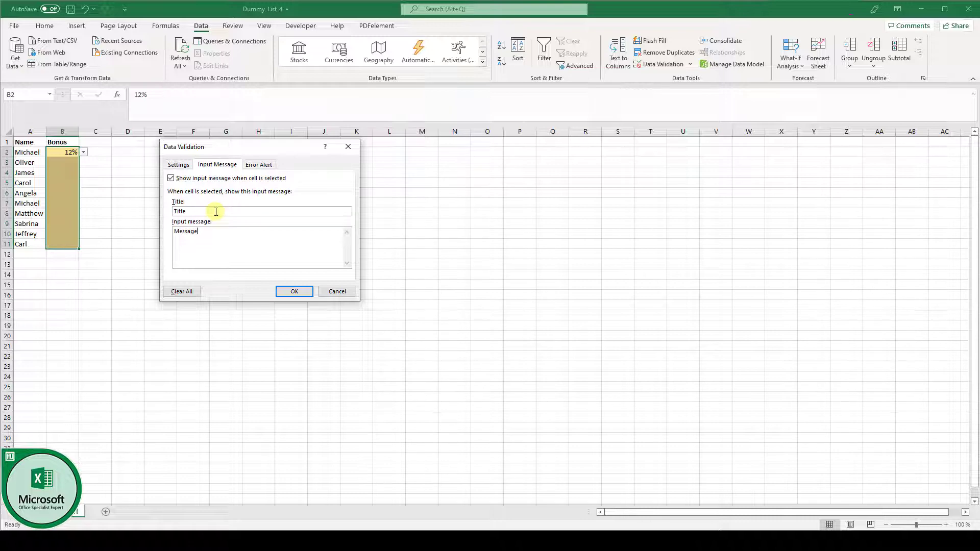
left_click(294, 292)
- Preview the input message on B2, then reselect B2:B11
left_click(160, 223)
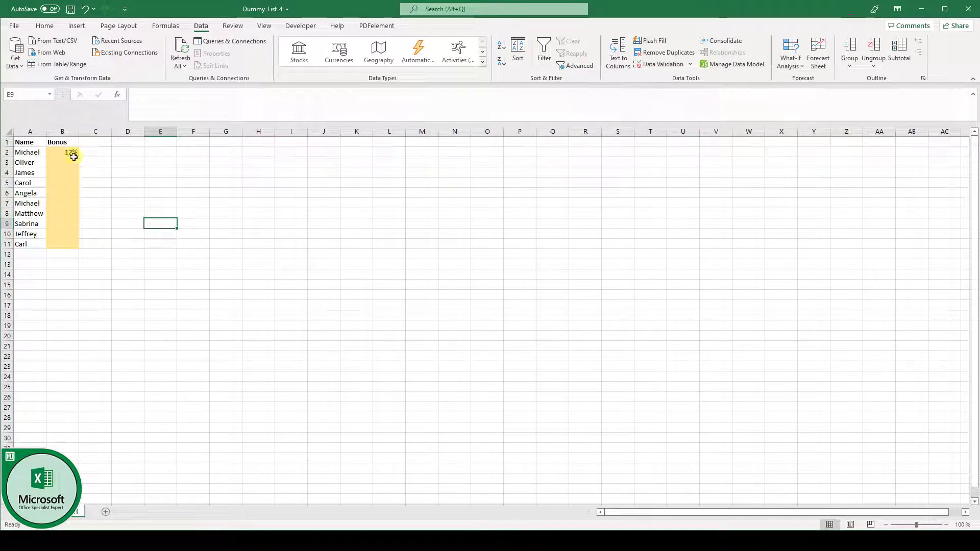
left_click(61, 152)
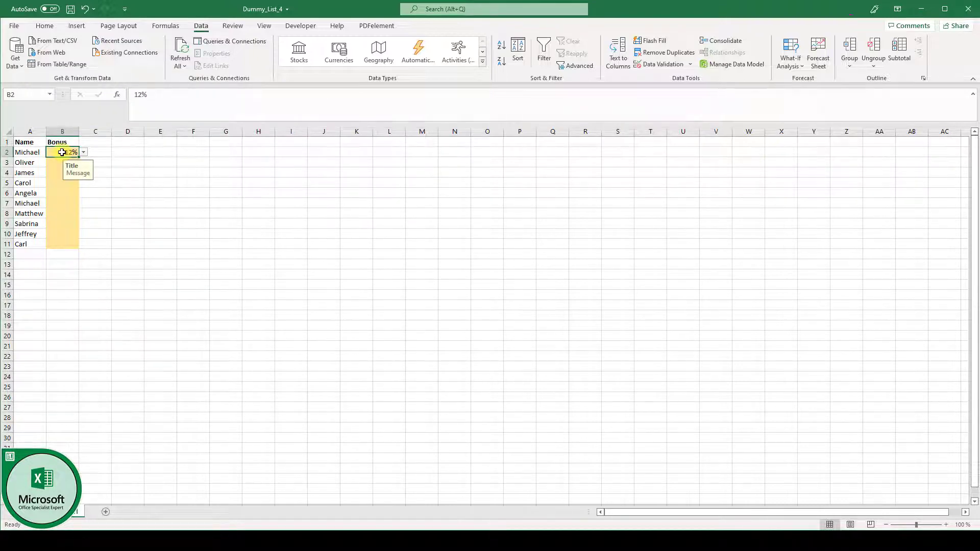
left_click_drag(62, 152, 72, 244)
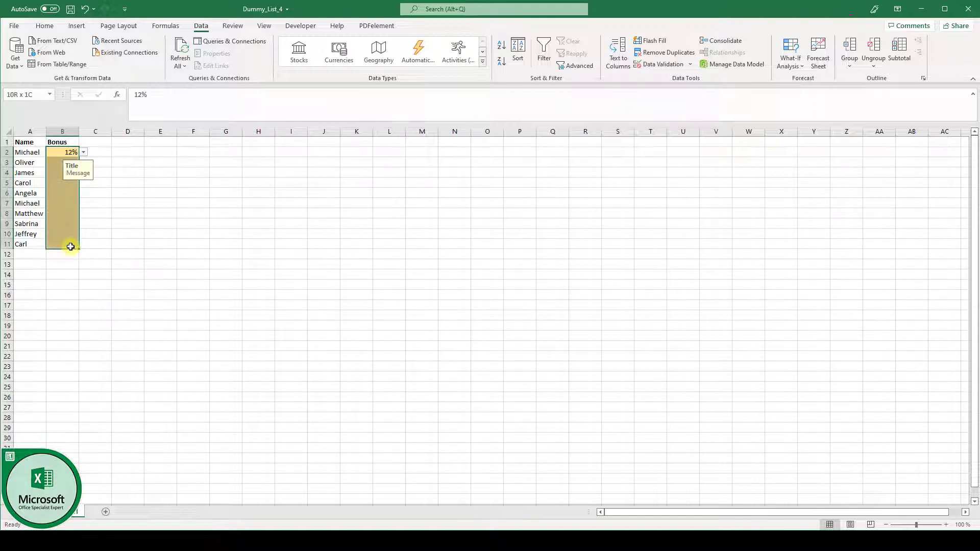
- Add a Stop error alert titled 'Error' with message 'Not in the list' to B2:B11
left_click(666, 67)
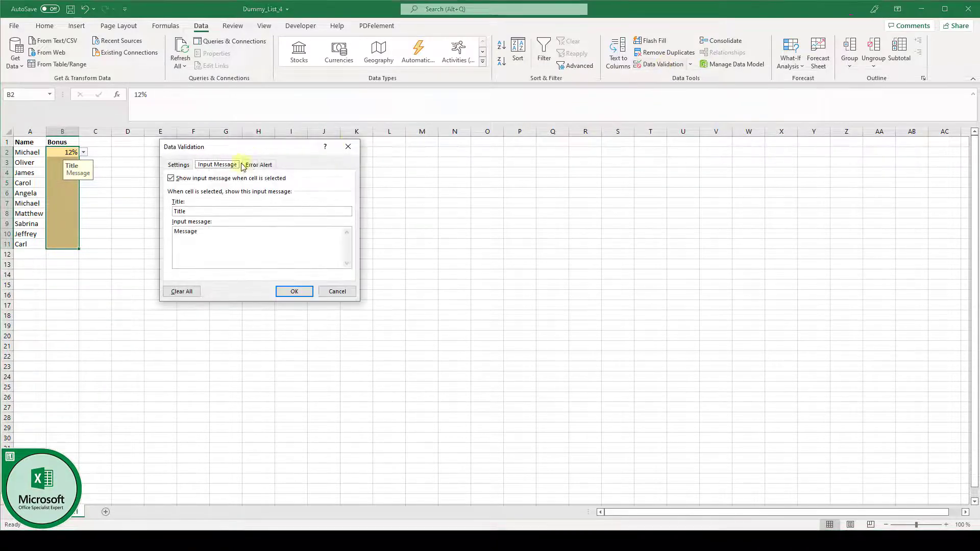
left_click(262, 166)
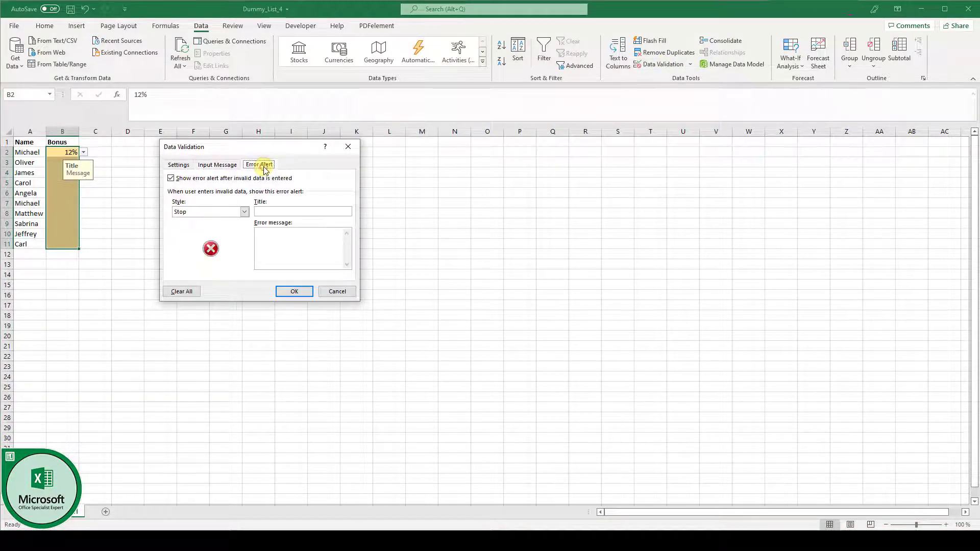
left_click(278, 211)
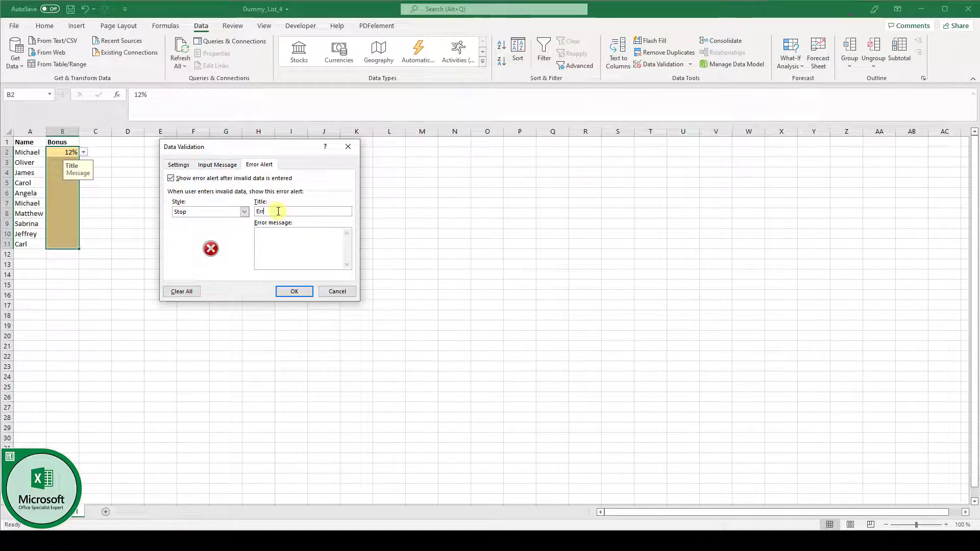
left_click(290, 257)
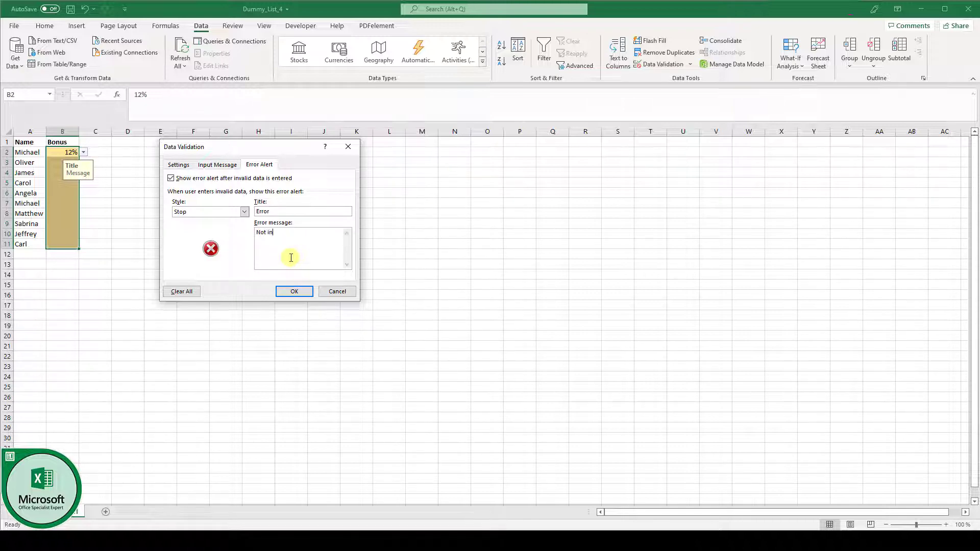
type("Not in the list")
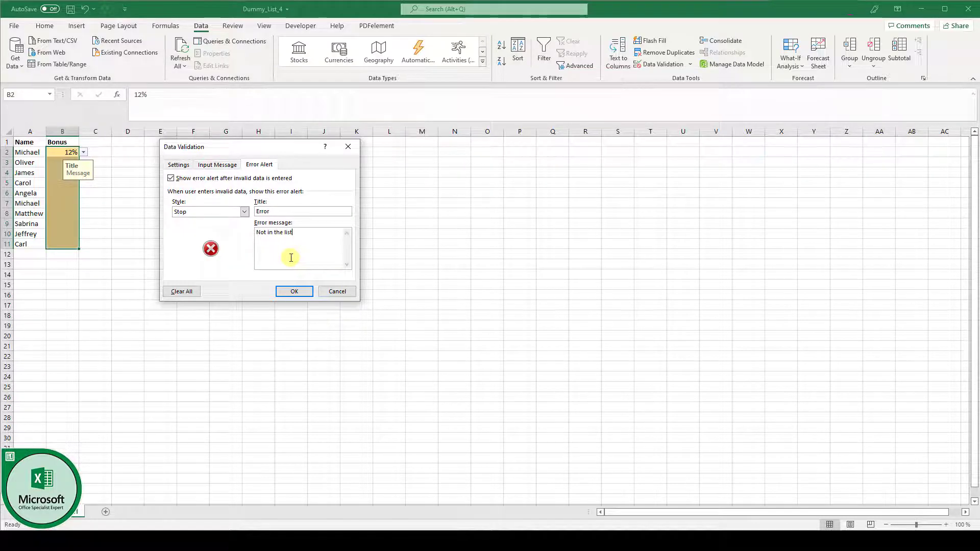
left_click(294, 291)
left_click(188, 225)
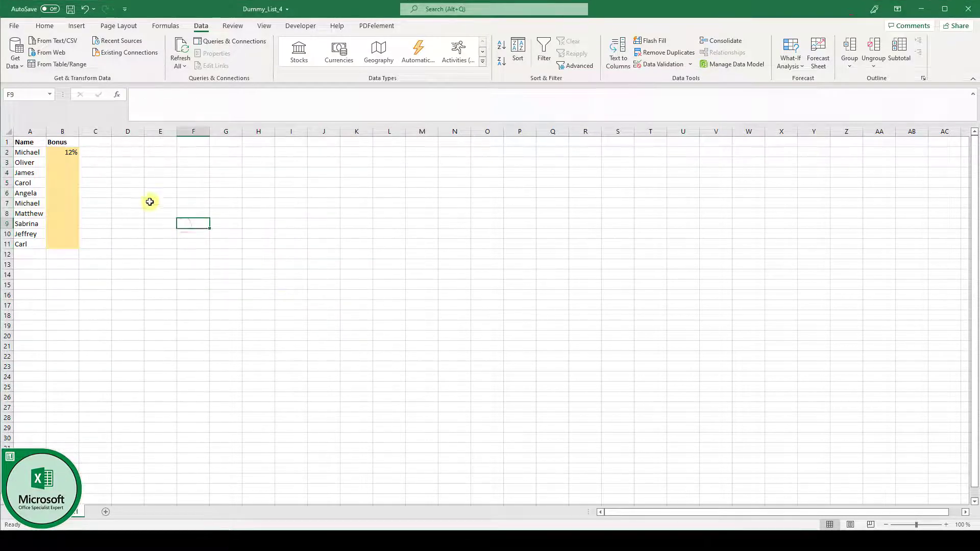
left_click(59, 172)
left_click(84, 174)
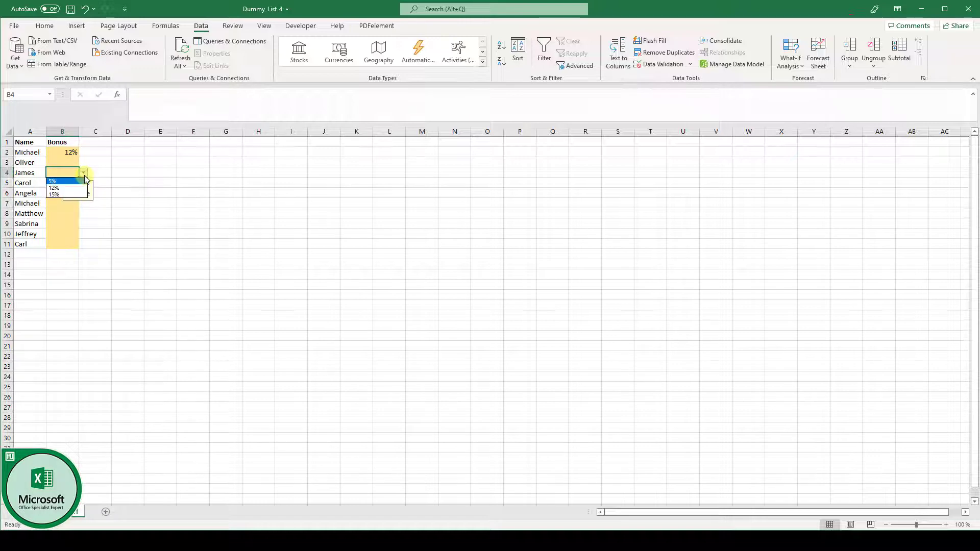
left_click(61, 173)
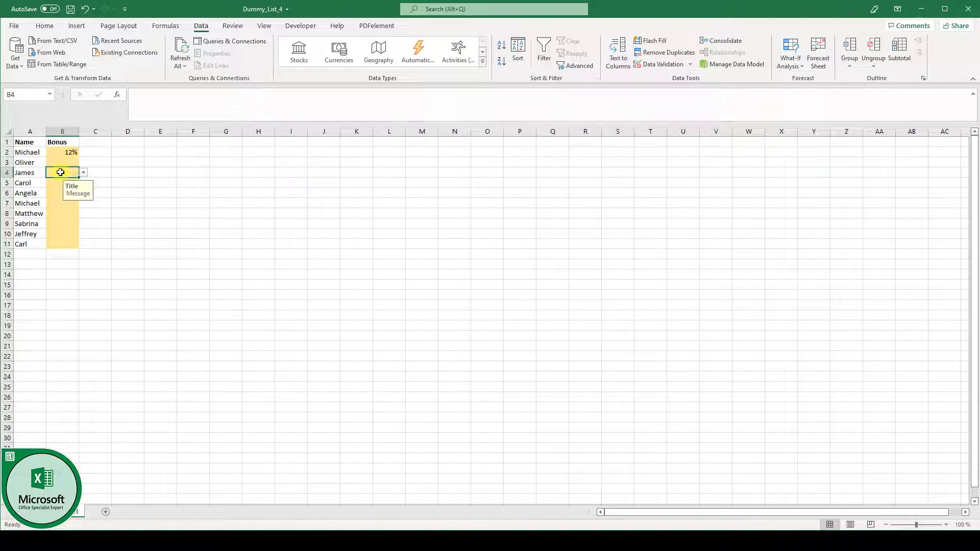
type("7")
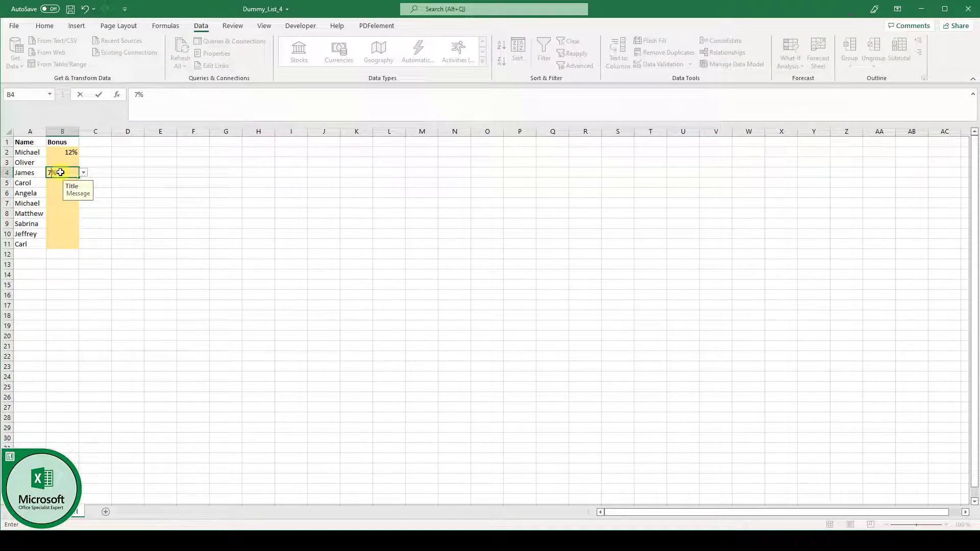
key("Return")
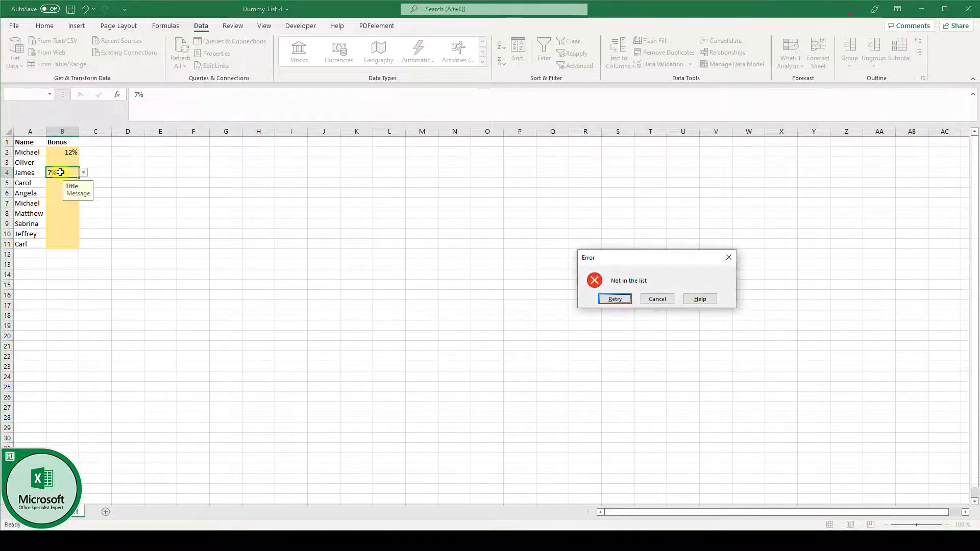
left_click_drag(635, 266, 196, 202)
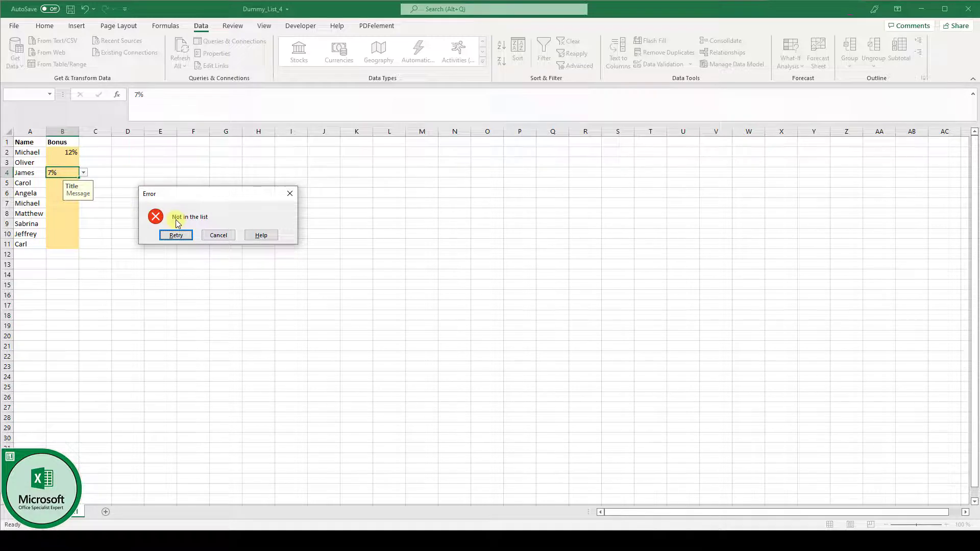
left_click(223, 238)
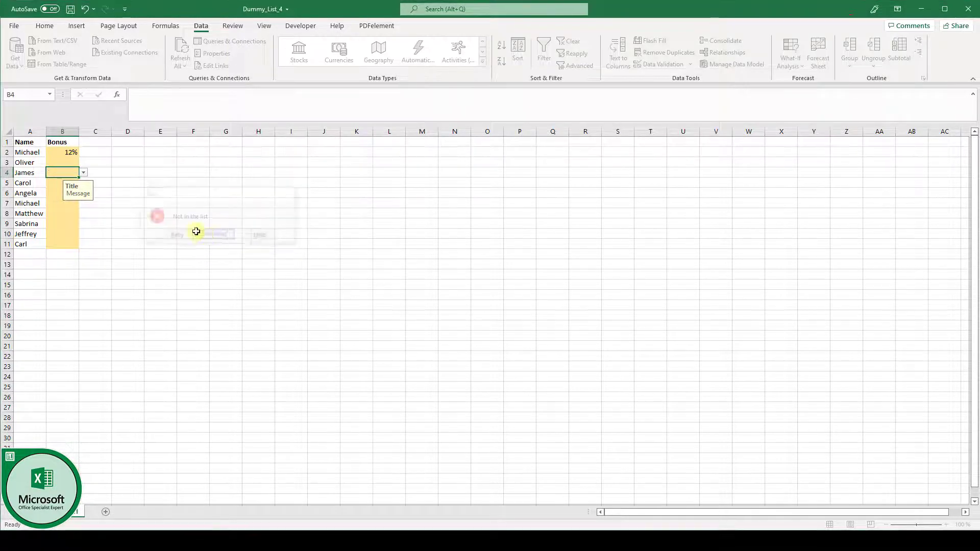
- Clear all validation from B2:B11 with Clear All, leaving B2's 12% as plain content
left_click(72, 225)
left_click(72, 152)
left_click_drag(72, 151, 70, 245)
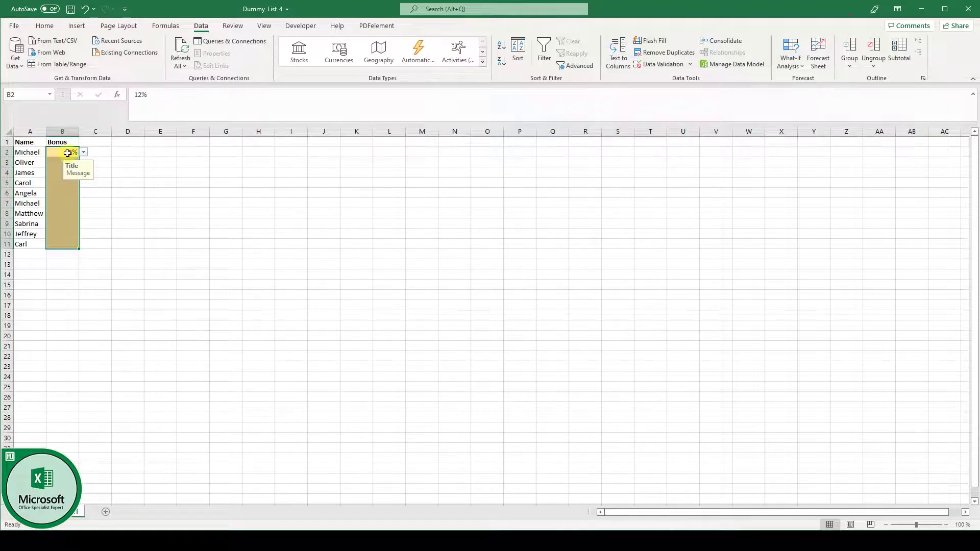
left_click(660, 64)
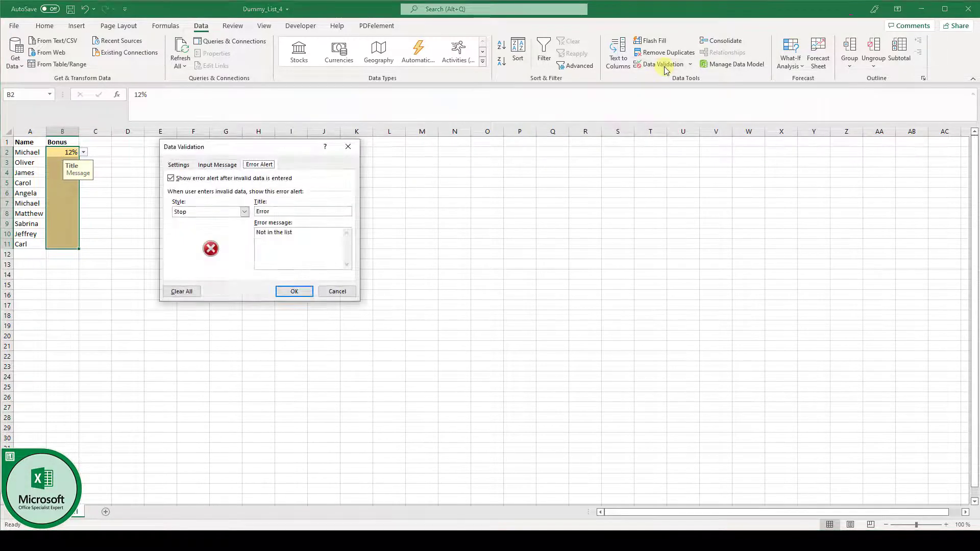
left_click(183, 292)
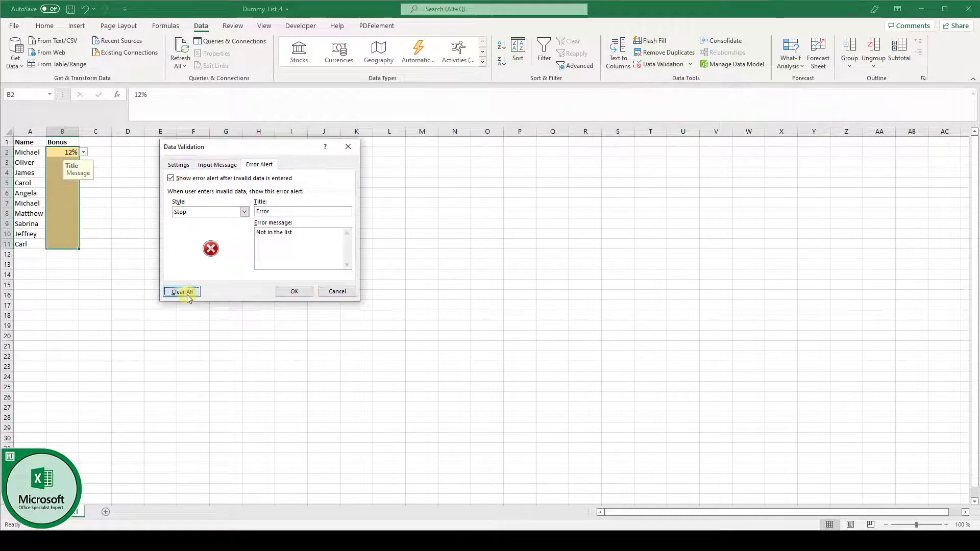
left_click(179, 165)
left_click(294, 291)
left_click(102, 194)
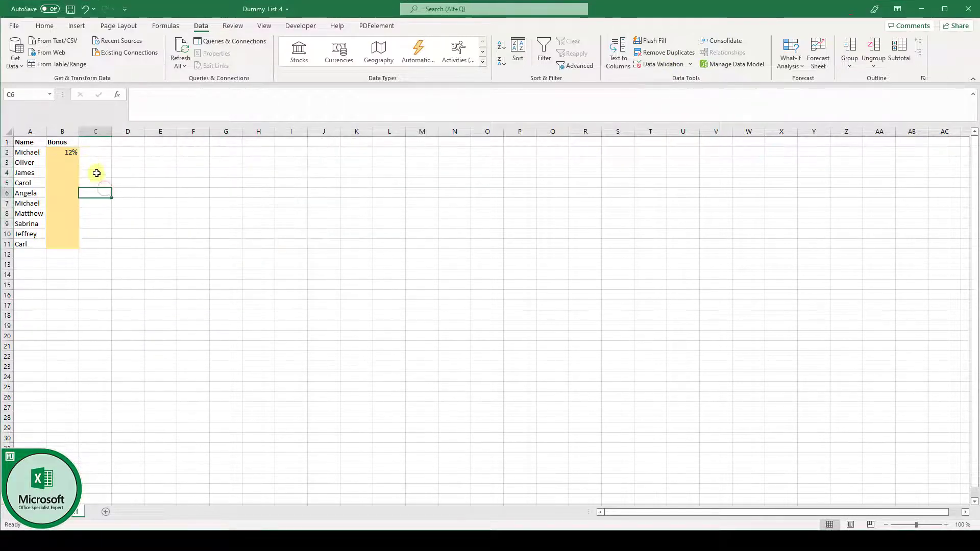
left_click(76, 151)
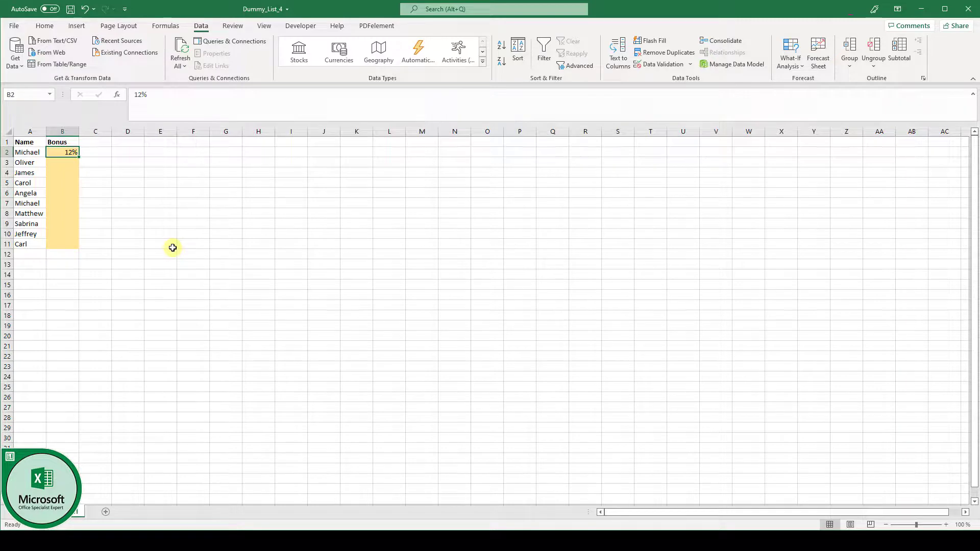